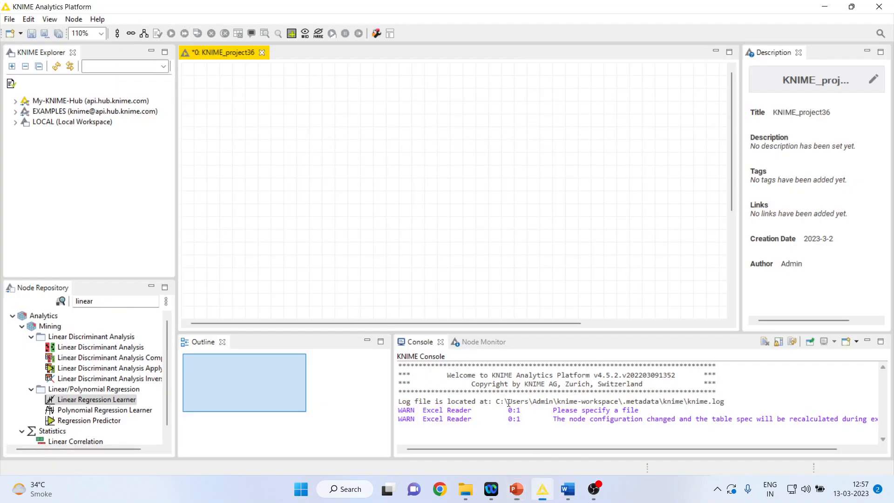
- Clear the Node Repository search field so the full node tree shows again
{"action": "left_click", "coordinate": [114, 301]}
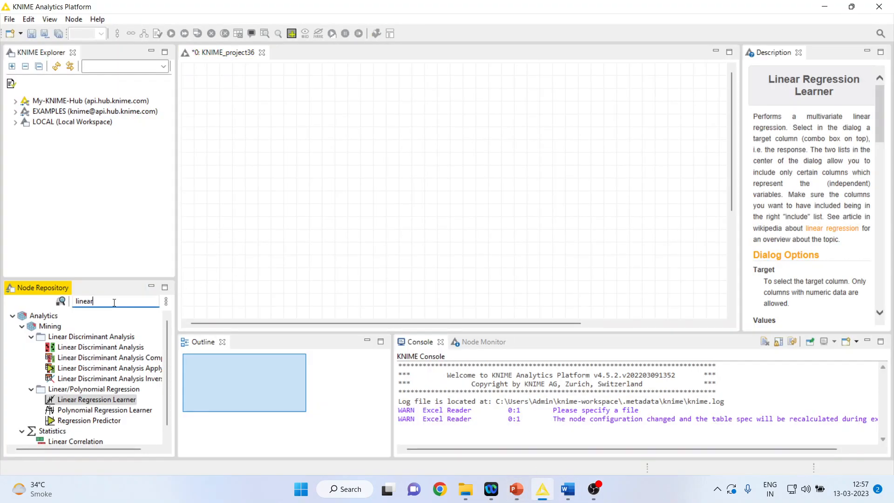
{"action": "key", "text": "BackSpace"}
{"action": "key", "text": "BackSpace"}
{"action": "key", "text": "BackSpace"}
{"action": "key", "text": "BackSpace"}
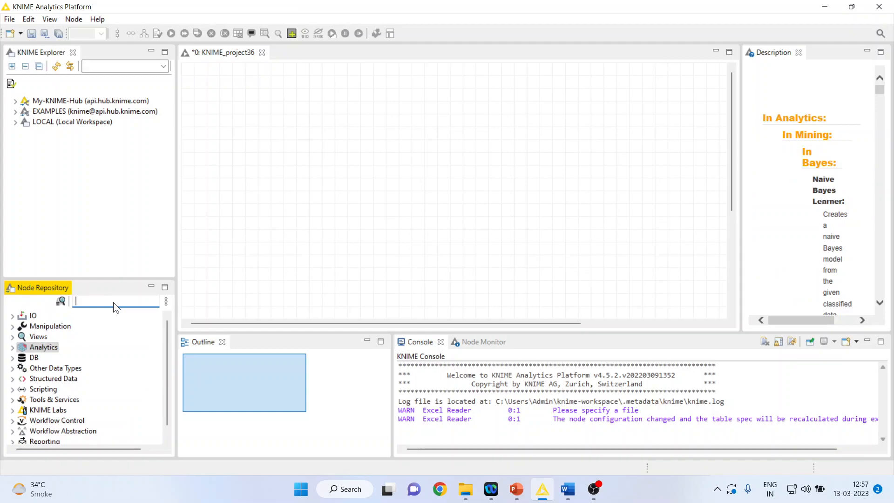
- Place an Excel Reader node from IO > Read onto the empty canvas
{"action": "left_click", "coordinate": [11, 316]}
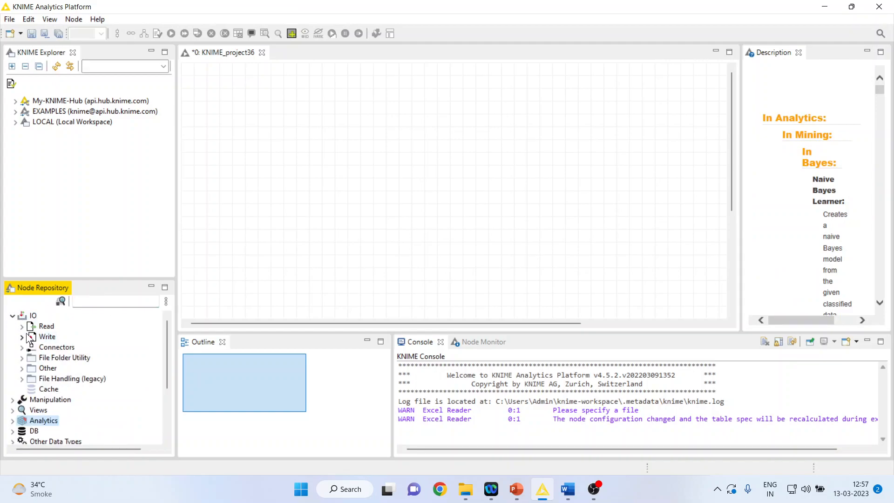
{"action": "left_click", "coordinate": [22, 327]}
{"action": "mouse_move", "coordinate": [63, 326]}
{"action": "left_mouse_down"}
{"action": "mouse_move", "coordinate": [475, 203]}
{"action": "mouse_move", "coordinate": [265, 133]}
{"action": "left_mouse_up"}
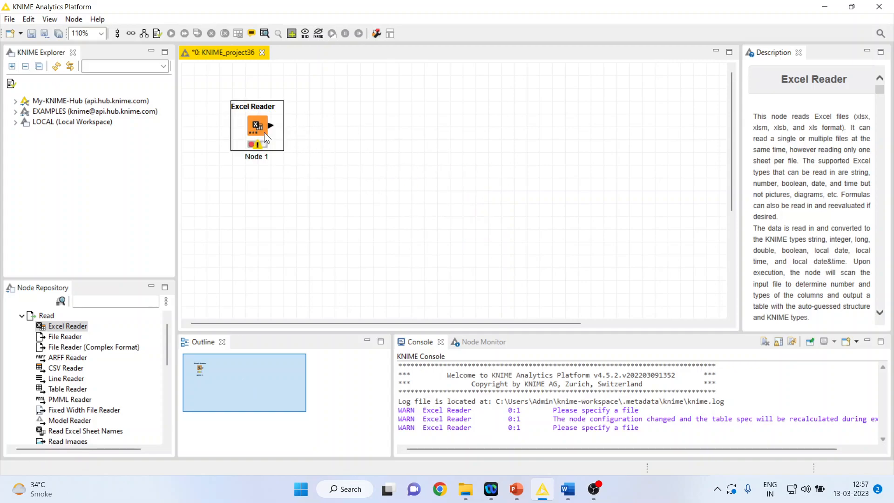
{"action": "double_click", "coordinate": [264, 132]}
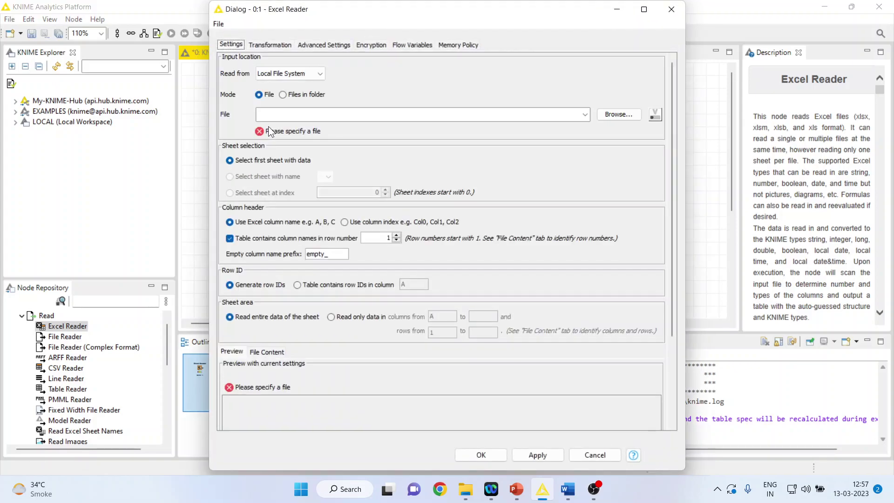
- Point the Excel Reader at D:\...\Knime\Data\mtcars-1.xlsx and keep the settings
{"action": "left_click", "coordinate": [617, 118]}
{"action": "left_click", "coordinate": [516, 30]}
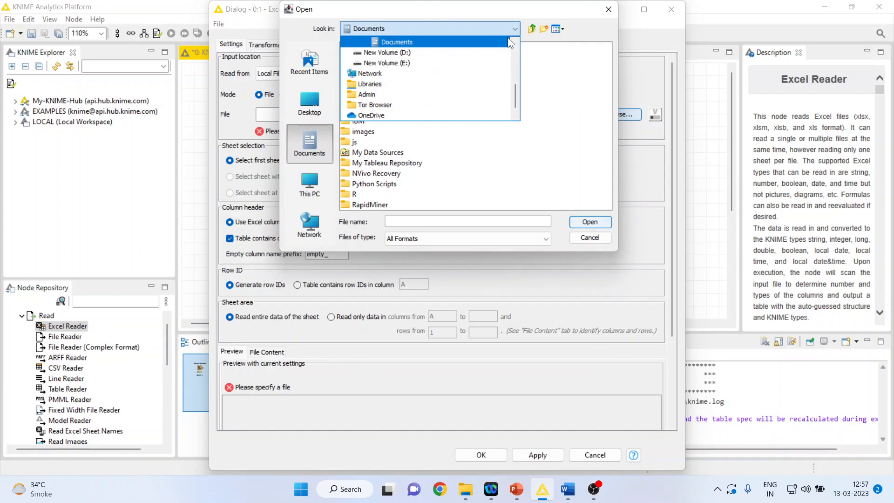
{"action": "left_click", "coordinate": [432, 54]}
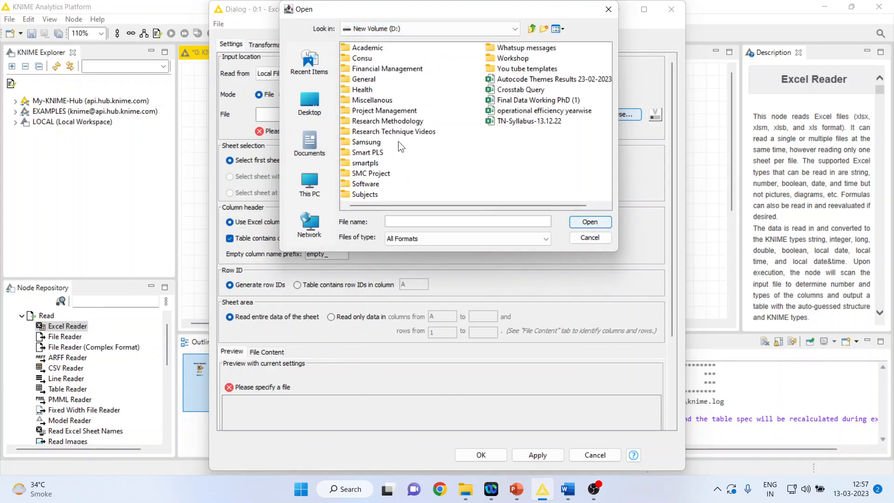
{"action": "double_click", "coordinate": [385, 122]}
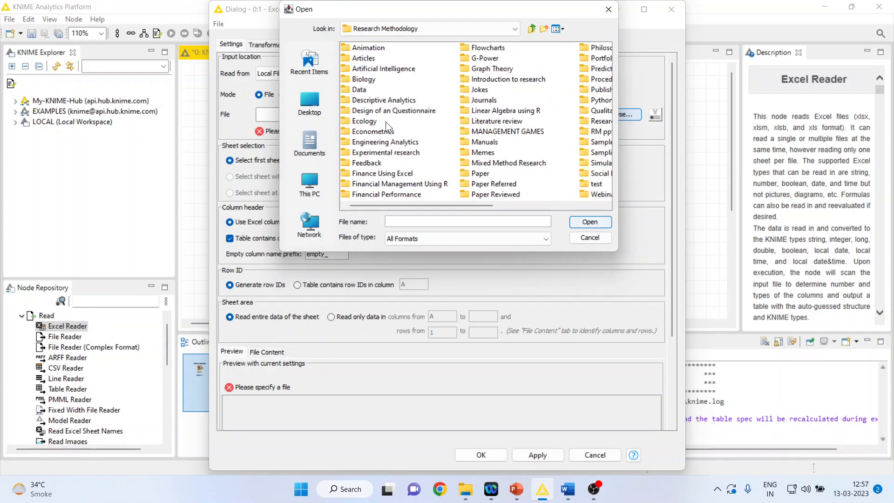
{"action": "double_click", "coordinate": [599, 69]}
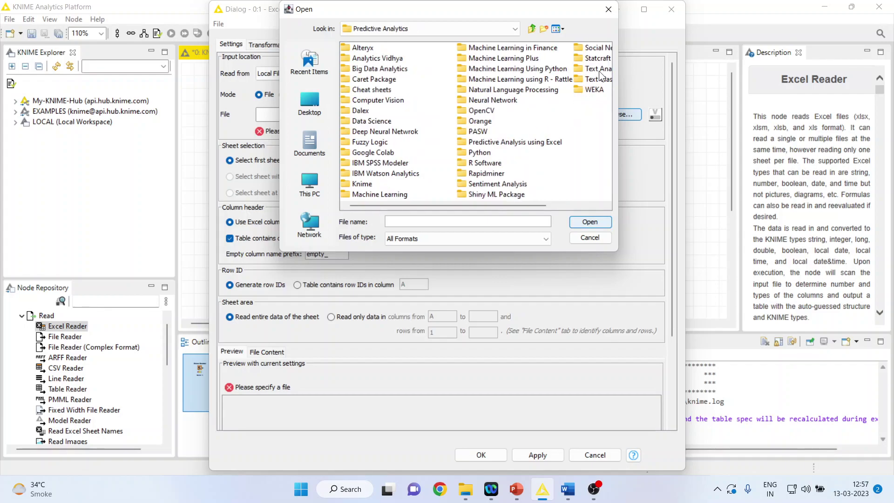
{"action": "double_click", "coordinate": [371, 183]}
{"action": "double_click", "coordinate": [361, 80]}
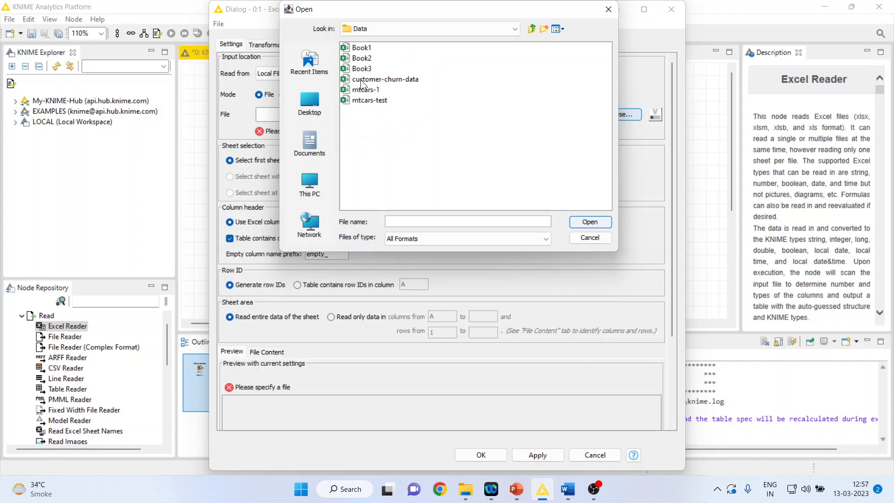
{"action": "left_click", "coordinate": [365, 90]}
{"action": "left_click", "coordinate": [574, 224]}
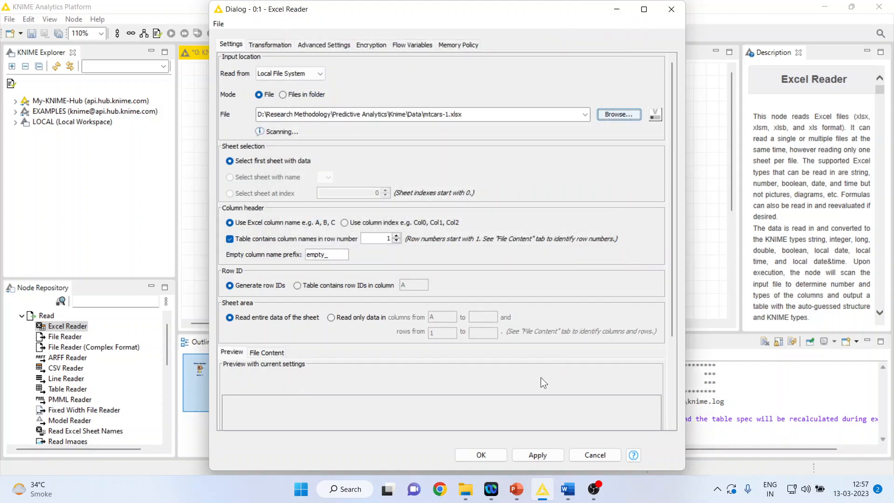
{"action": "left_click", "coordinate": [541, 455]}
{"action": "left_click", "coordinate": [482, 455]}
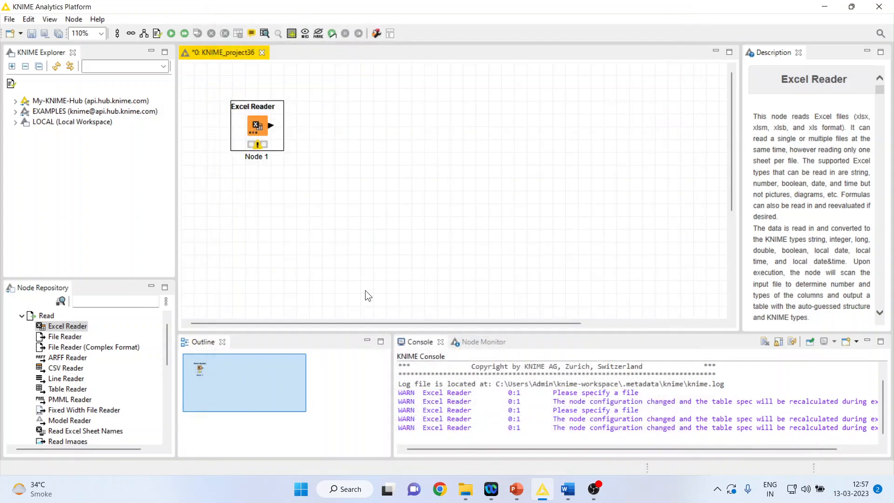
- Execute the Excel Reader and move it lower-left on the canvas
{"action": "right_click", "coordinate": [265, 133]}
{"action": "left_click", "coordinate": [298, 150]}
{"action": "left_click_drag", "start_coordinate": [257, 126], "coordinate": [245, 177]}
{"action": "right_click", "coordinate": [244, 178]}
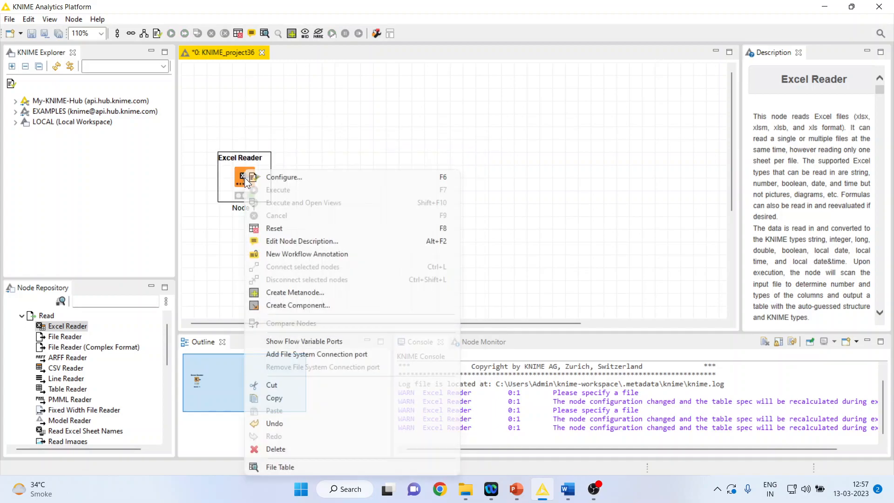
{"action": "left_click", "coordinate": [280, 466]}
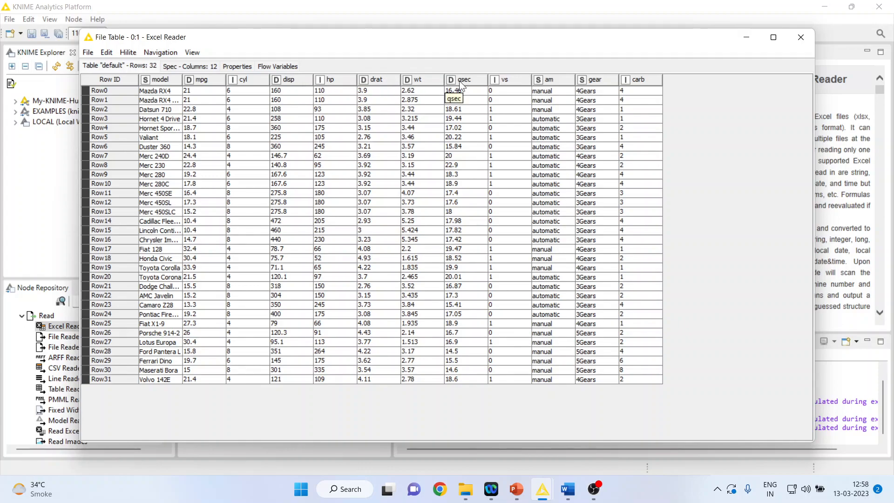
{"action": "right_click", "coordinate": [513, 77]}
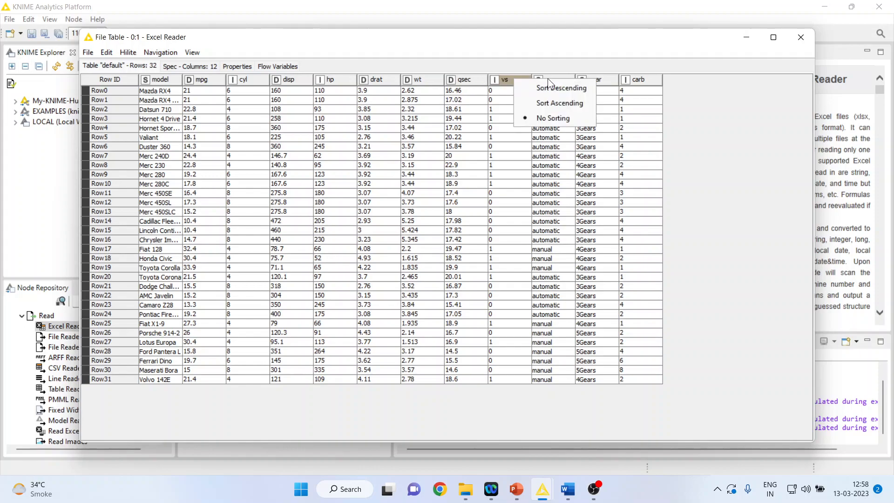
{"action": "key", "text": "Escape"}
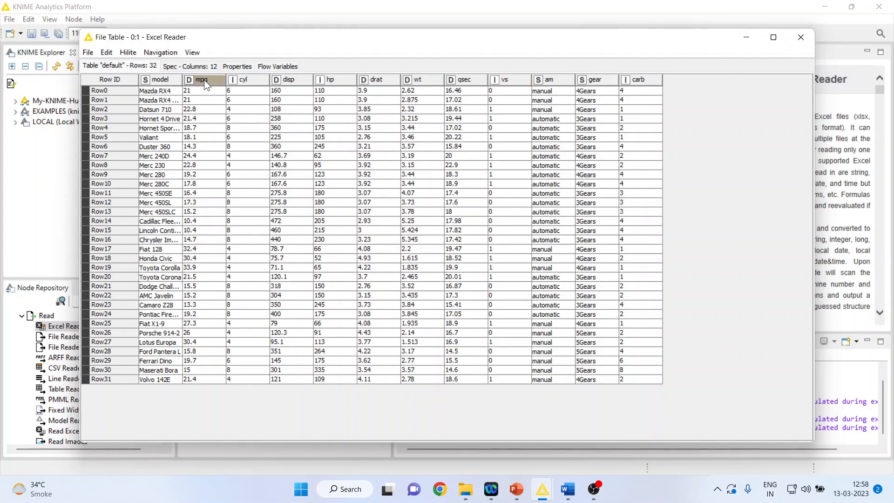
{"action": "left_click_drag", "start_coordinate": [207, 104], "coordinate": [208, 209]}
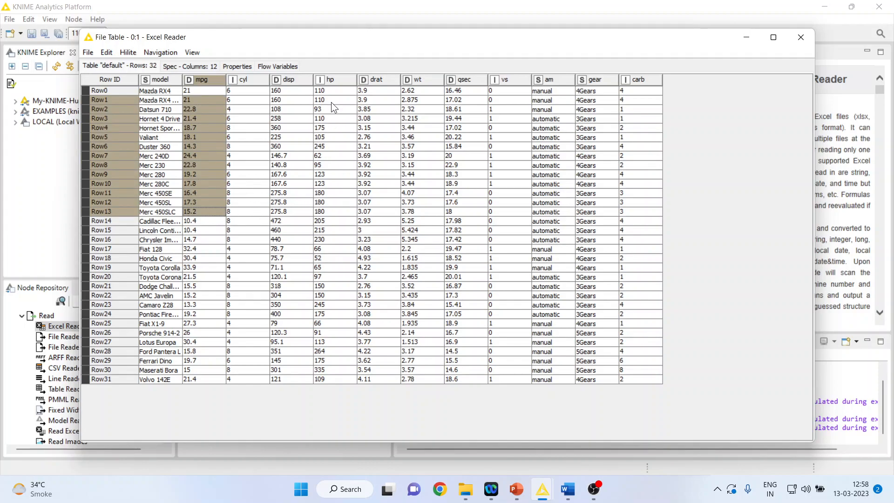
{"action": "left_click_drag", "start_coordinate": [331, 102], "coordinate": [343, 230]}
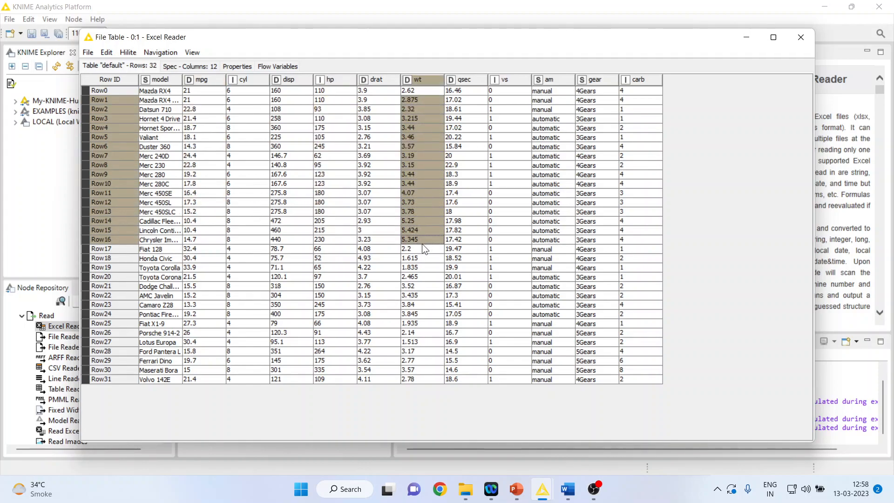
- Add a Linear Regression Learner auto-connected to the Excel Reader and place it higher up
{"action": "left_click", "coordinate": [800, 37]}
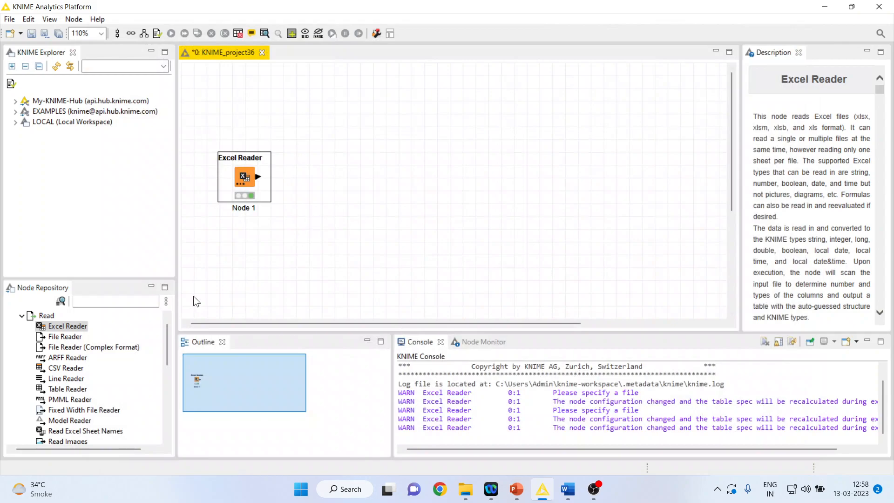
{"action": "left_click", "coordinate": [89, 302]}
{"action": "type", "text": "l"}
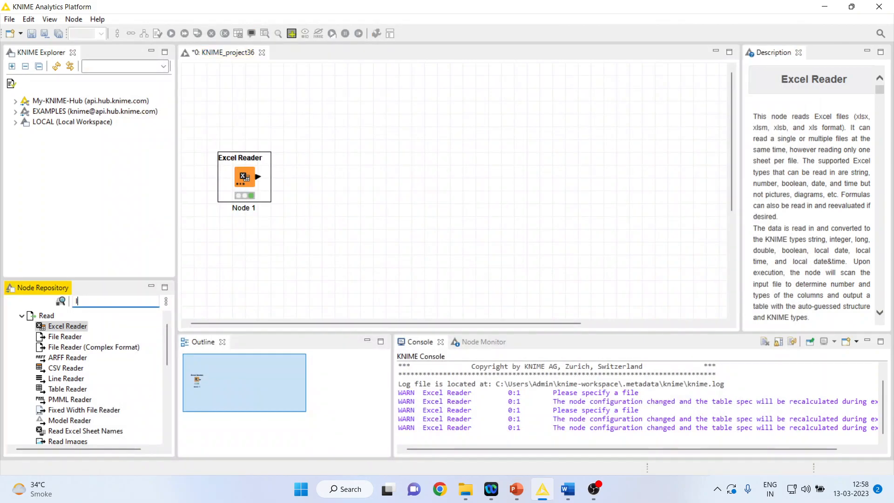
{"action": "type", "text": "ear"}
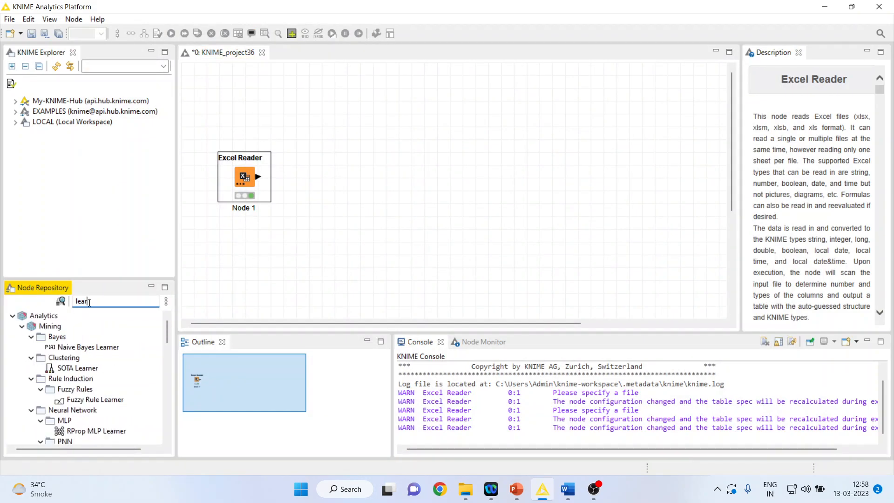
{"action": "key", "text": "BackSpace"}
{"action": "key", "text": "BackSpace"}
{"action": "key", "text": "BackSpace"}
{"action": "type", "text": "inear"}
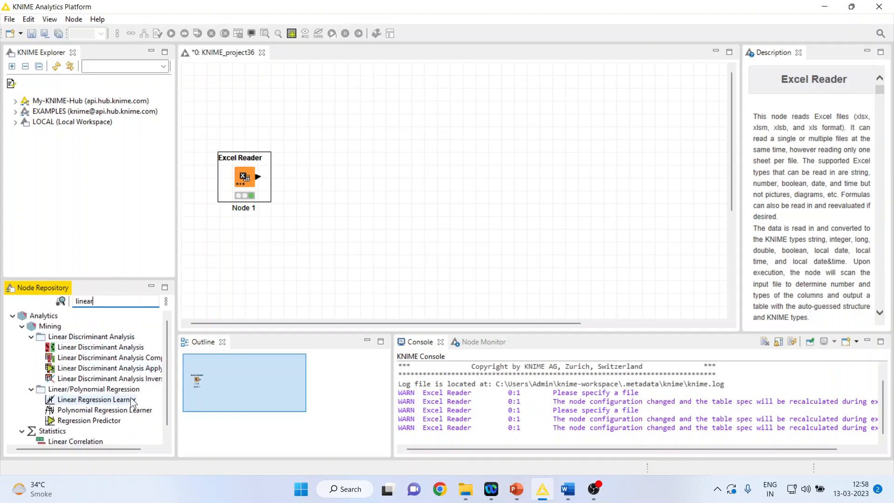
{"action": "double_click", "coordinate": [97, 400]}
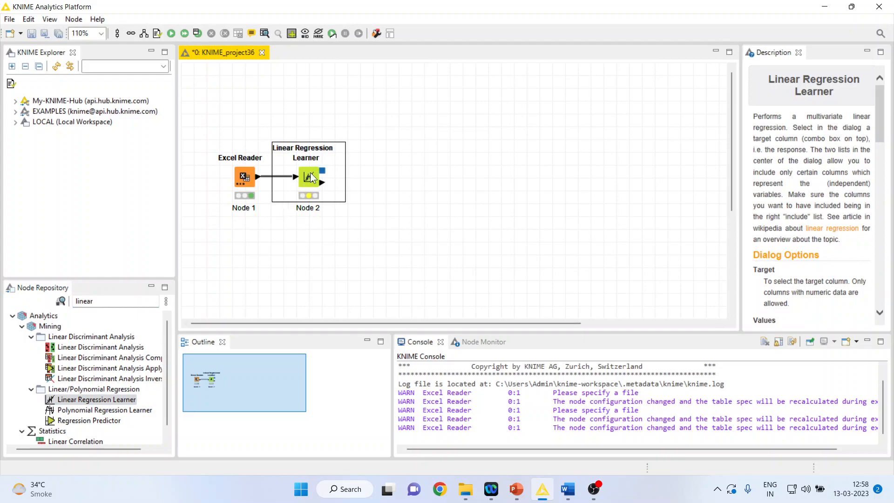
{"action": "left_click_drag", "start_coordinate": [311, 180], "coordinate": [312, 115]}
- In the learner's configuration make mpg the target and empty the predictor list
{"action": "right_click", "coordinate": [312, 113]}
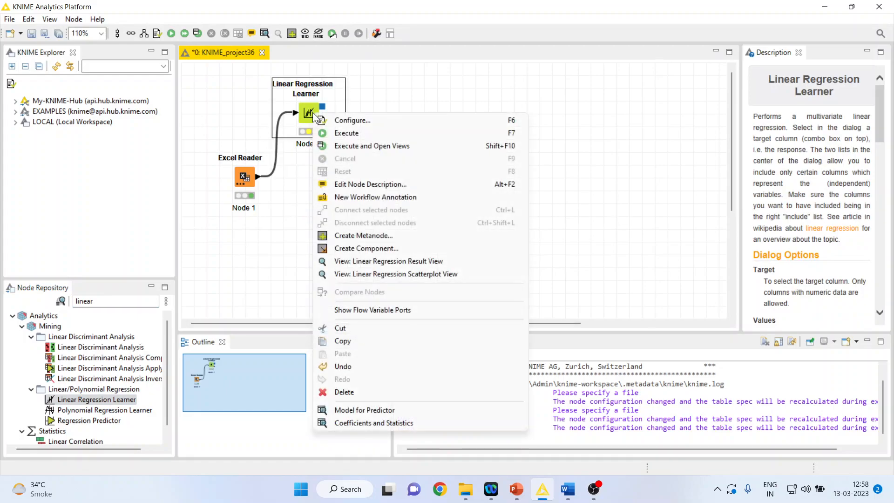
{"action": "left_click", "coordinate": [359, 121]}
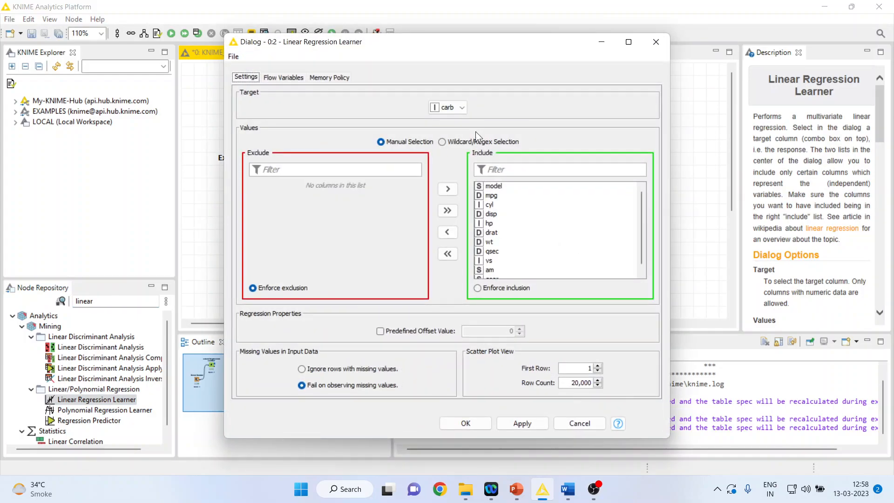
{"action": "left_click", "coordinate": [460, 109]}
{"action": "left_click_drag", "start_coordinate": [462, 137], "coordinate": [460, 123]}
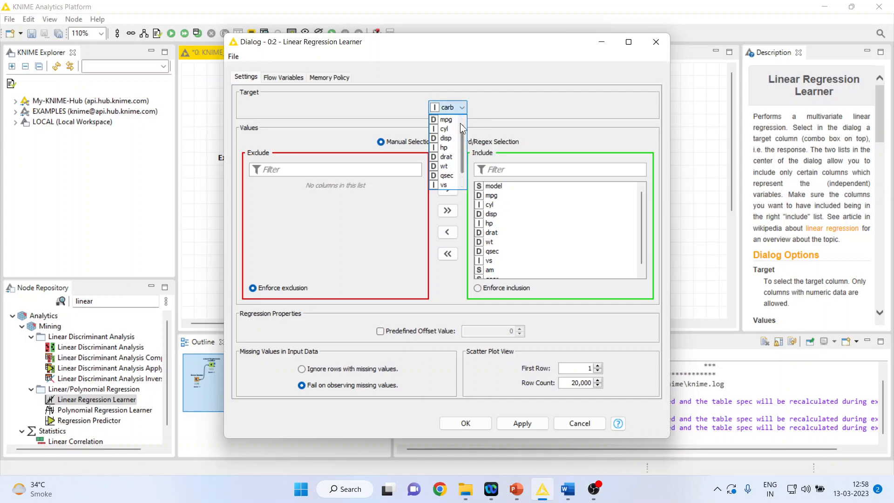
{"action": "left_click", "coordinate": [454, 122]}
{"action": "left_click", "coordinate": [447, 254]}
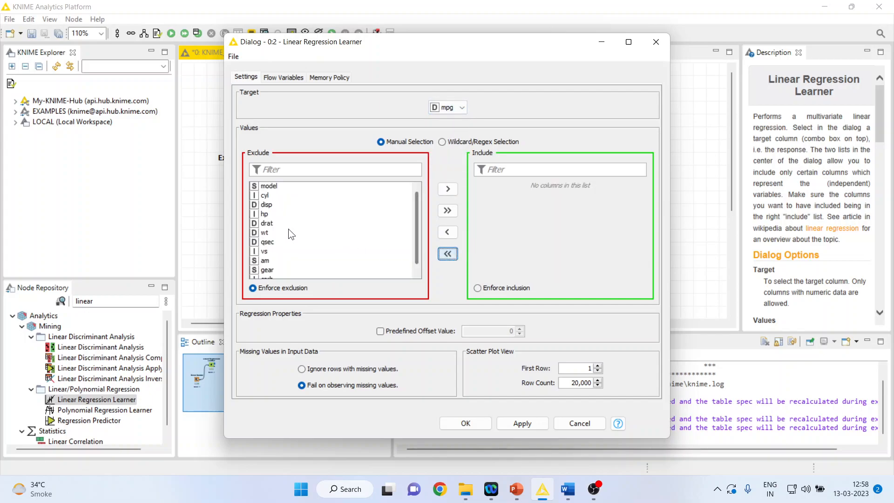
- Use hp and wt as the only predictors, confirm, and execute the learner
{"action": "left_click", "coordinate": [266, 214]}
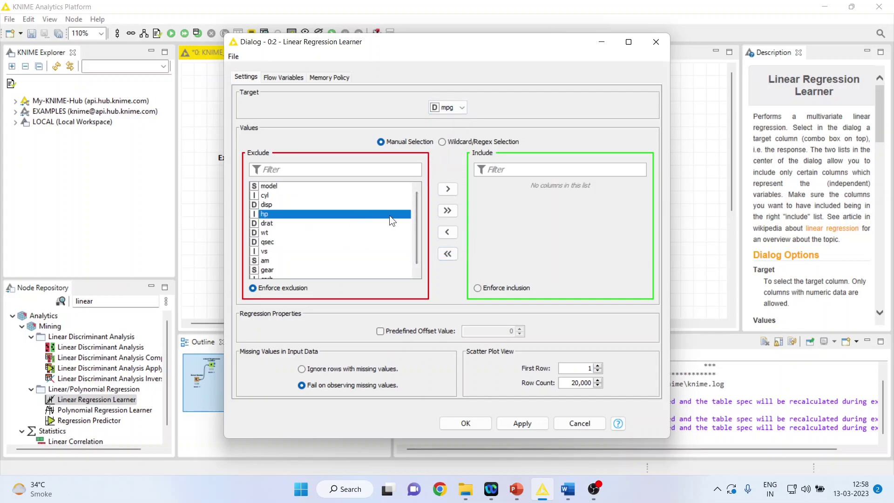
{"action": "left_click", "coordinate": [448, 189]}
{"action": "left_click", "coordinate": [270, 224]}
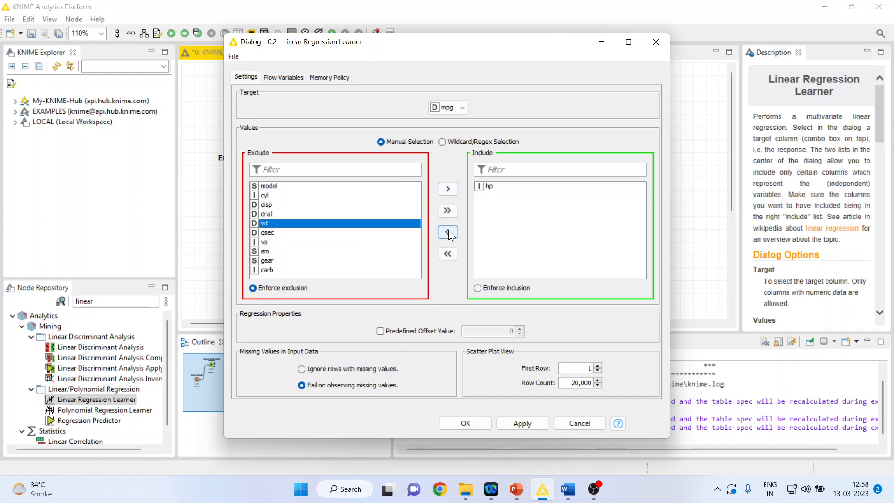
{"action": "left_click", "coordinate": [448, 189]}
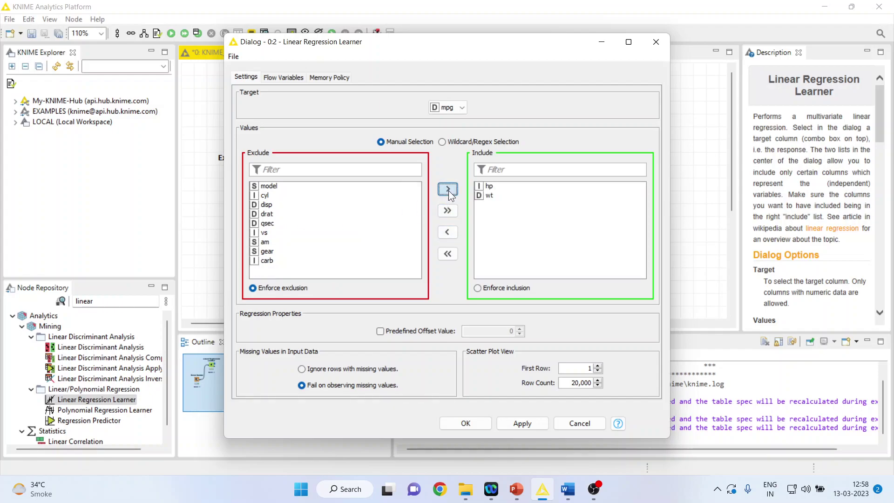
{"action": "left_click", "coordinate": [514, 422]}
{"action": "left_click", "coordinate": [483, 424]}
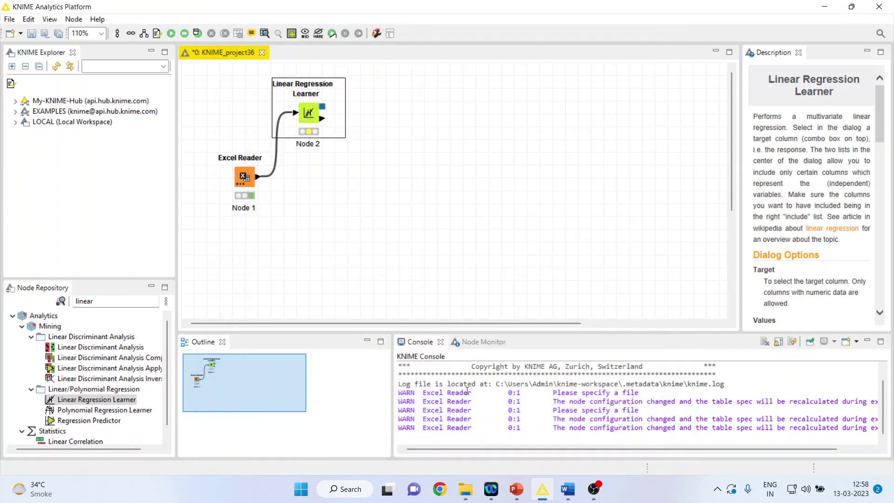
{"action": "right_click", "coordinate": [316, 119]}
{"action": "left_click", "coordinate": [351, 139]}
- View the Coefficients and Statistics table, highlighting the p-values and coefficients of hp, wt and Intercept
{"action": "right_click", "coordinate": [313, 118]}
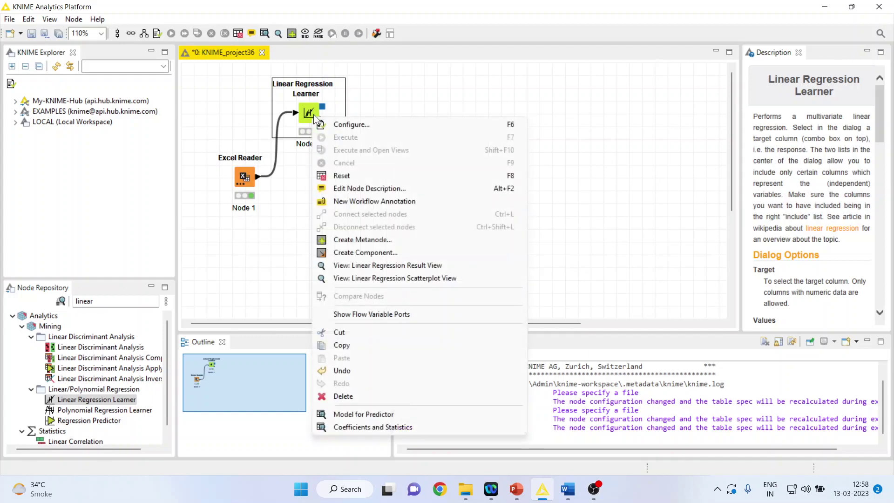
{"action": "left_click", "coordinate": [395, 425]}
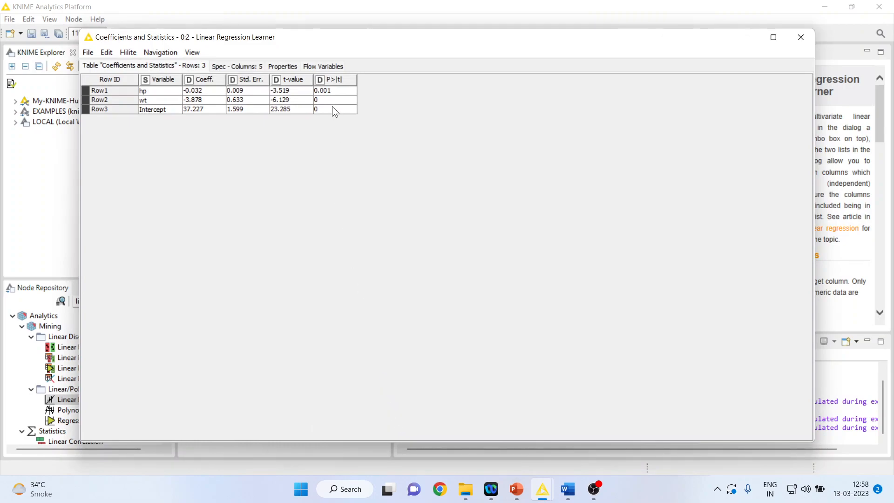
{"action": "left_click_drag", "start_coordinate": [333, 90], "coordinate": [334, 114]}
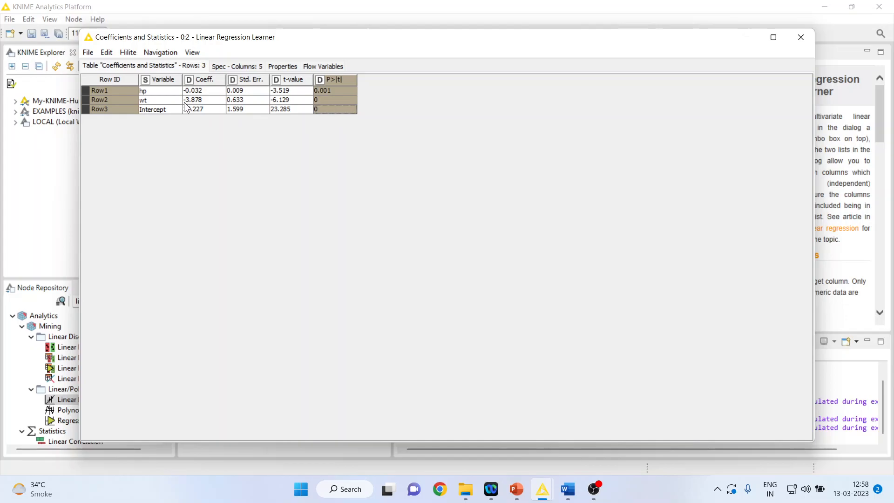
{"action": "mouse_move", "coordinate": [168, 89]}
{"action": "left_mouse_down"}
{"action": "mouse_move", "coordinate": [168, 109]}
{"action": "mouse_move", "coordinate": [208, 89]}
{"action": "left_mouse_up"}
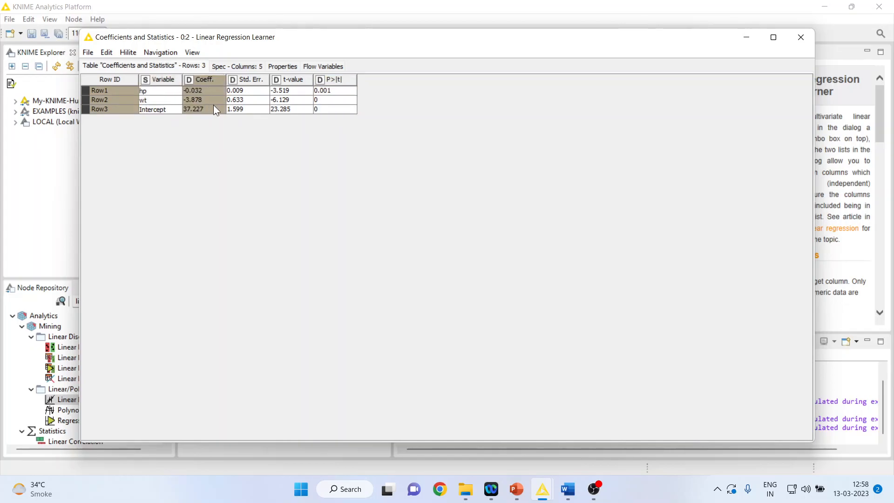
{"action": "left_click", "coordinate": [567, 489]}
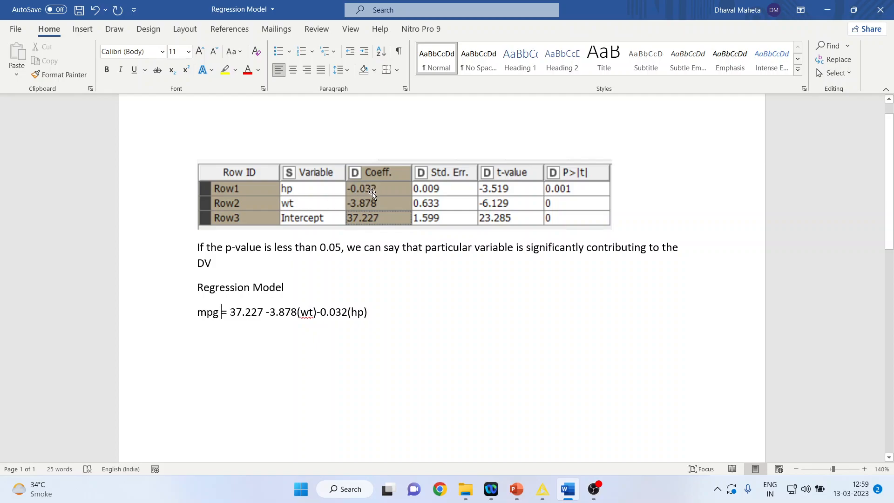
- Select the equation mpg = 37.227 − 3.878(wt) − 0.032(hp) in Word, keep the document open, and return to KNIME
{"action": "left_click", "coordinate": [225, 329]}
{"action": "left_click_drag", "start_coordinate": [197, 312], "coordinate": [388, 313]}
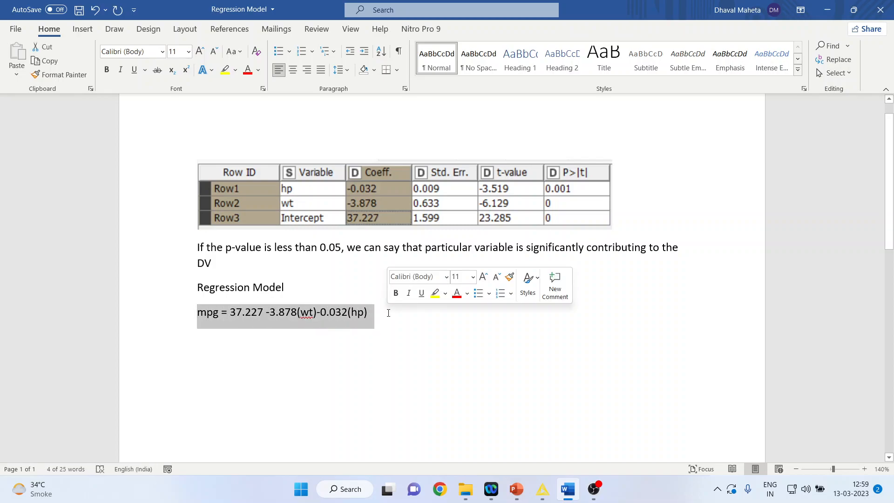
{"action": "left_click", "coordinate": [880, 10]}
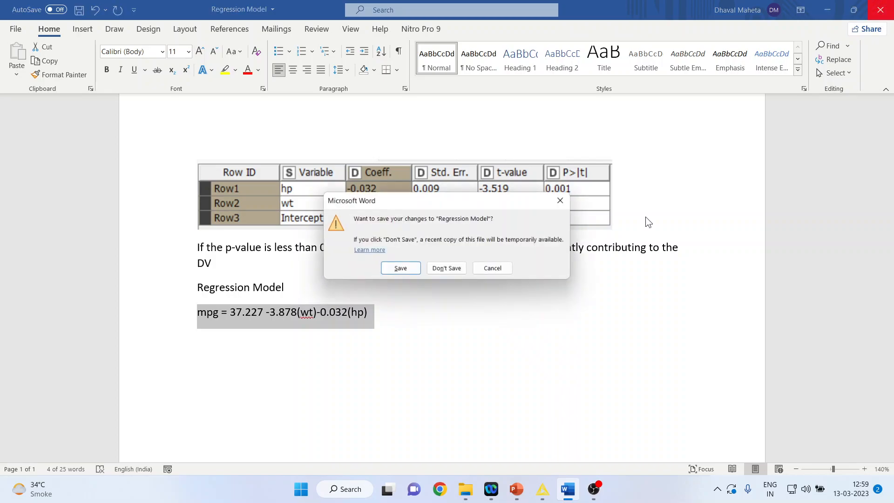
{"action": "left_click", "coordinate": [489, 268]}
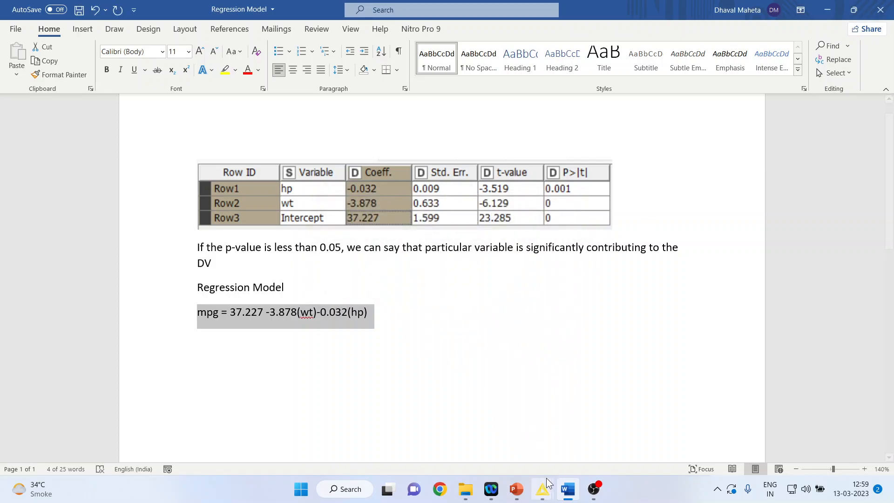
{"action": "mouse_move", "coordinate": [542, 489]}
{"action": "left_click", "coordinate": [515, 445]}
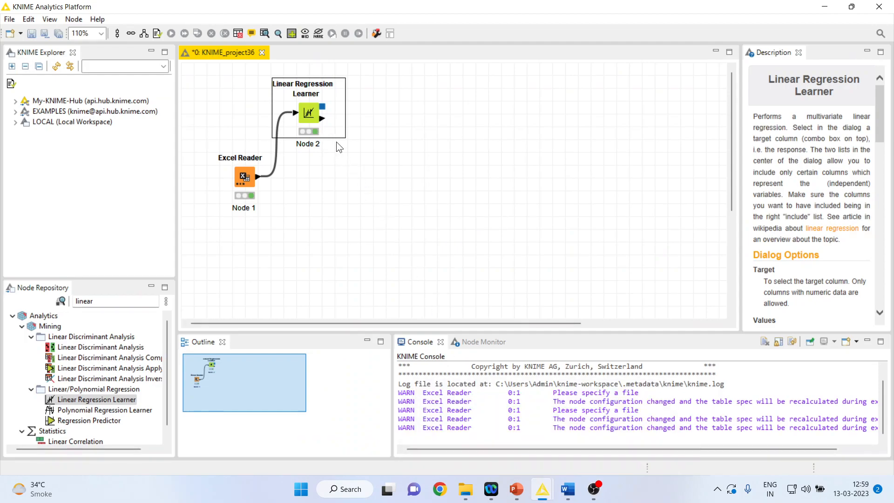
- Rework the node search to 'regression pre' to find the Regression Predictor
{"action": "left_click", "coordinate": [105, 299]}
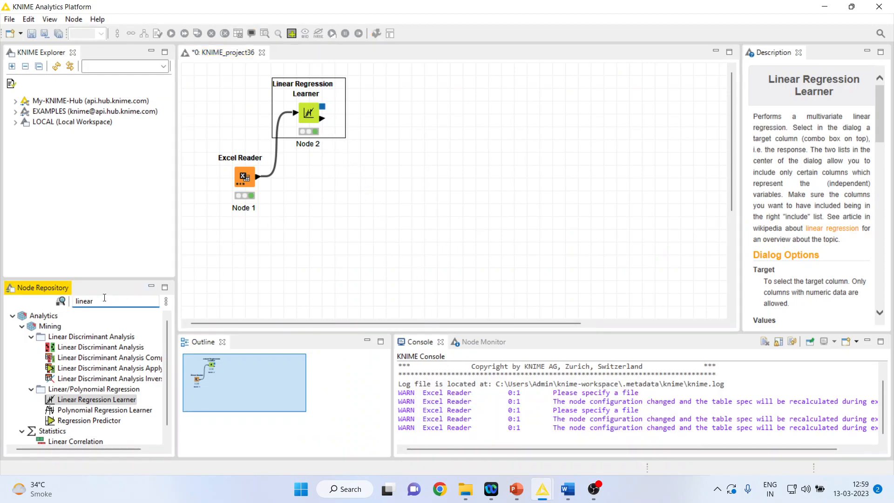
{"action": "key", "text": "BackSpace"}
{"action": "key", "text": "BackSpace"}
{"action": "key", "text": "BackSpace"}
{"action": "key", "text": "BackSpace"}
{"action": "key", "text": "BackSpace"}
{"action": "type", "text": "li"}
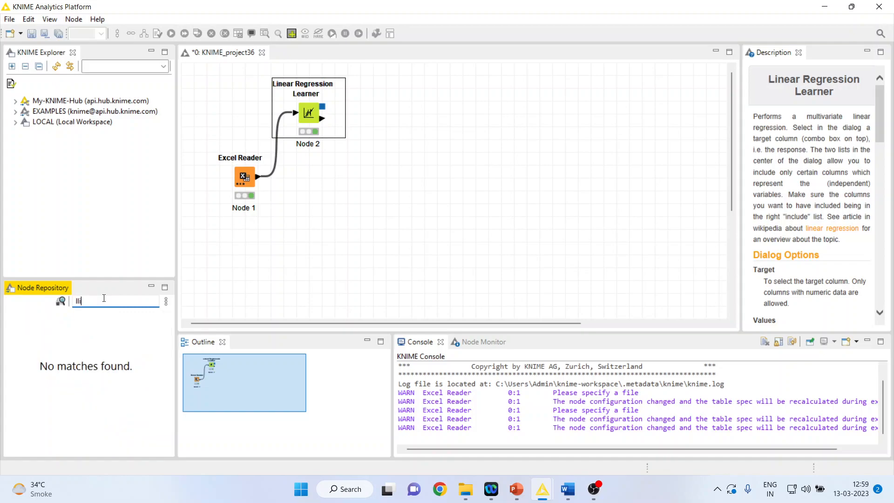
{"action": "key", "text": "BackSpace"}
{"action": "type", "text": "in"}
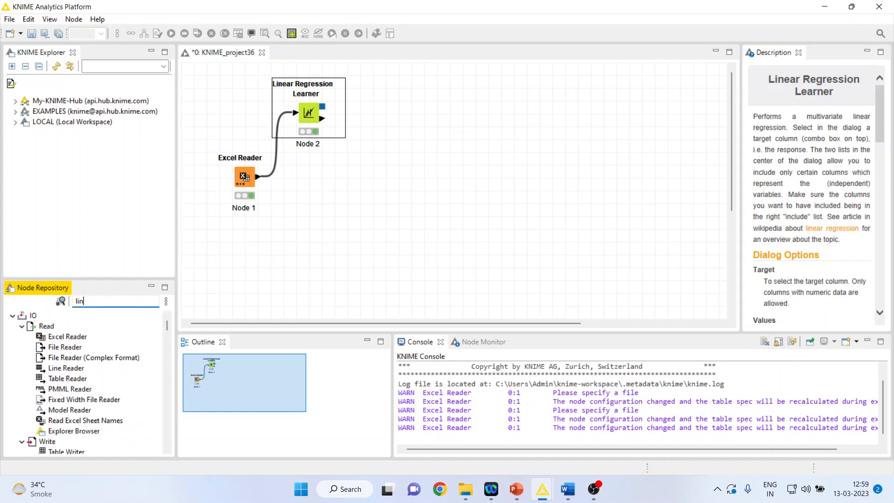
{"action": "type", "text": "ear pre"}
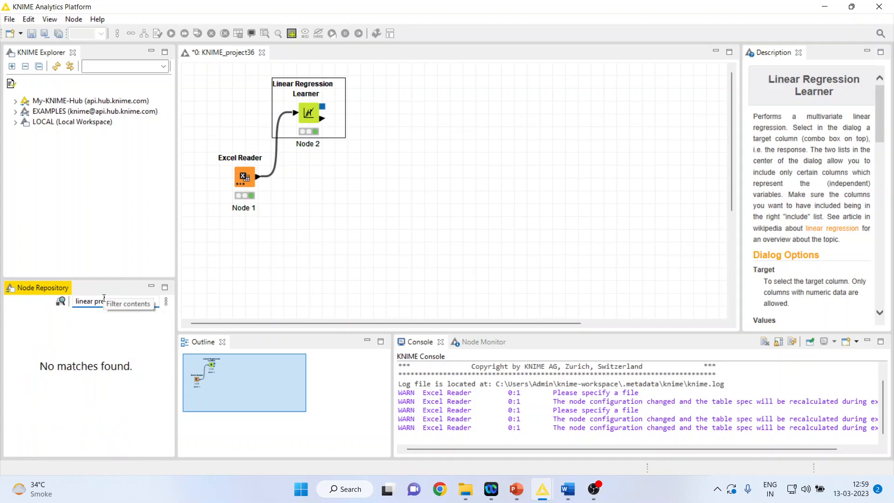
{"action": "key", "text": "BackSpace"}
{"action": "key", "text": "BackSpace"}
{"action": "key", "text": "BackSpace"}
{"action": "key", "text": "BackSpace"}
{"action": "key", "text": "BackSpace"}
{"action": "key", "text": "BackSpace"}
{"action": "key", "text": "BackSpace"}
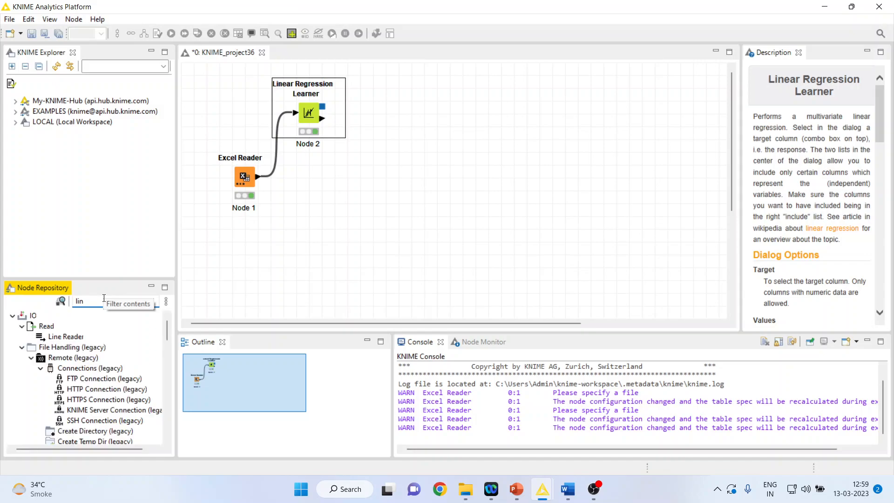
{"action": "key", "text": "BackSpace"}
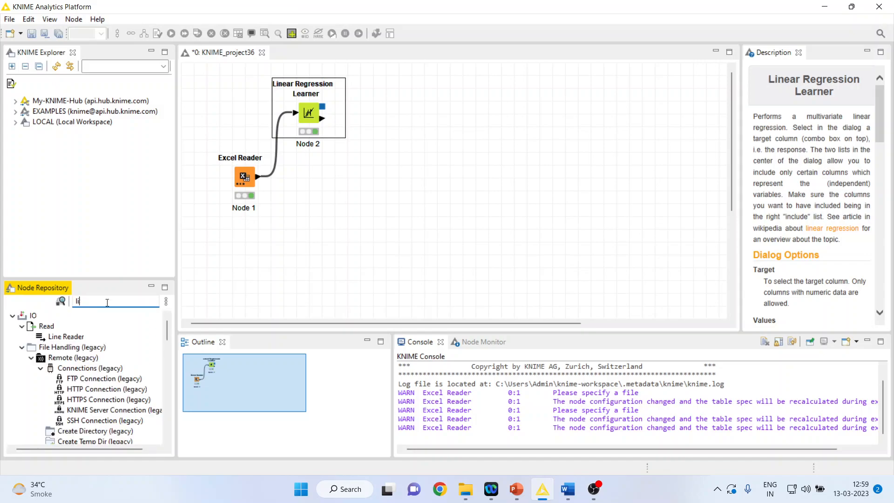
{"action": "key", "text": "BackSpace"}
{"action": "key", "text": "BackSpace"}
{"action": "type", "text": "regress"}
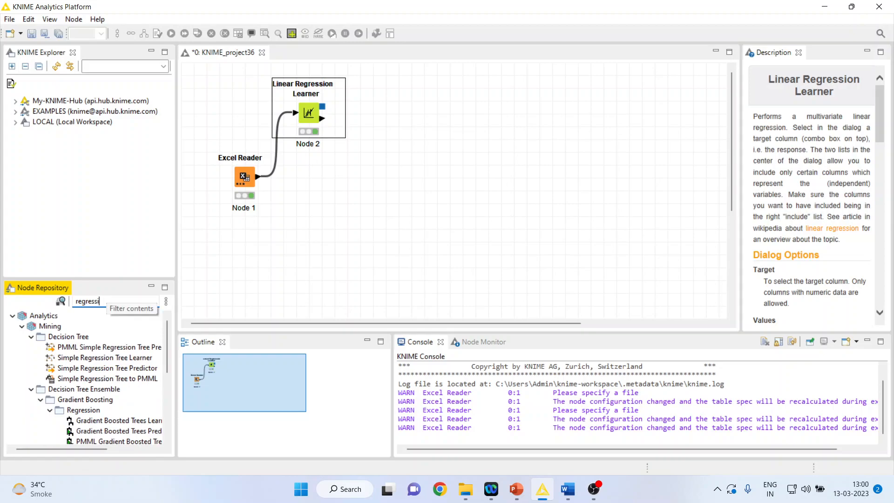
{"action": "type", "text": "ion pre"}
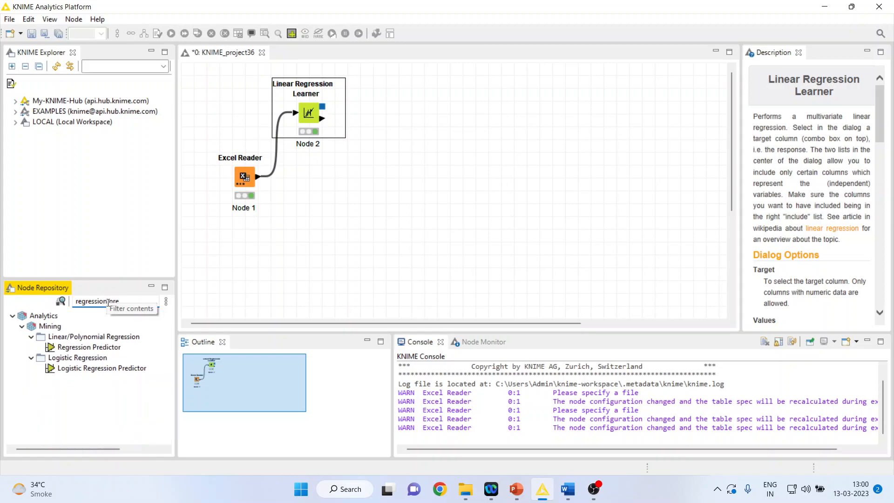
- Add the Regression Predictor, delete its extra lower link from the learner, and move it down
{"action": "double_click", "coordinate": [112, 347]}
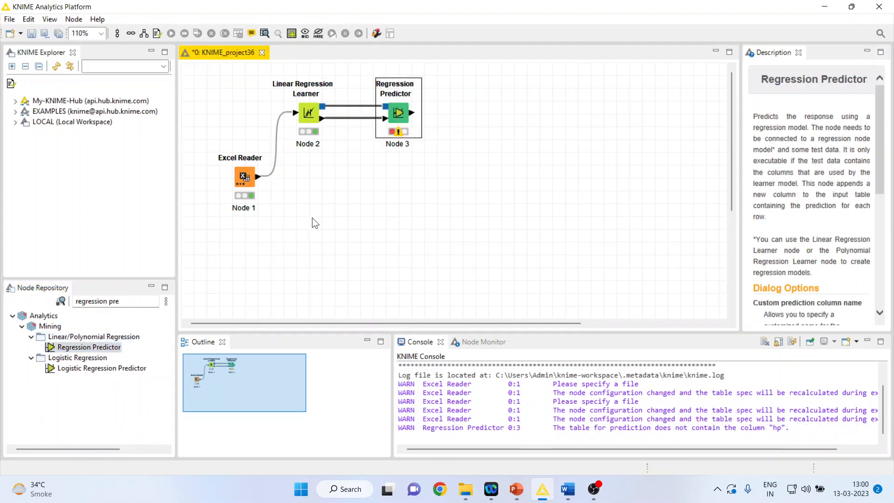
{"action": "left_click", "coordinate": [353, 117]}
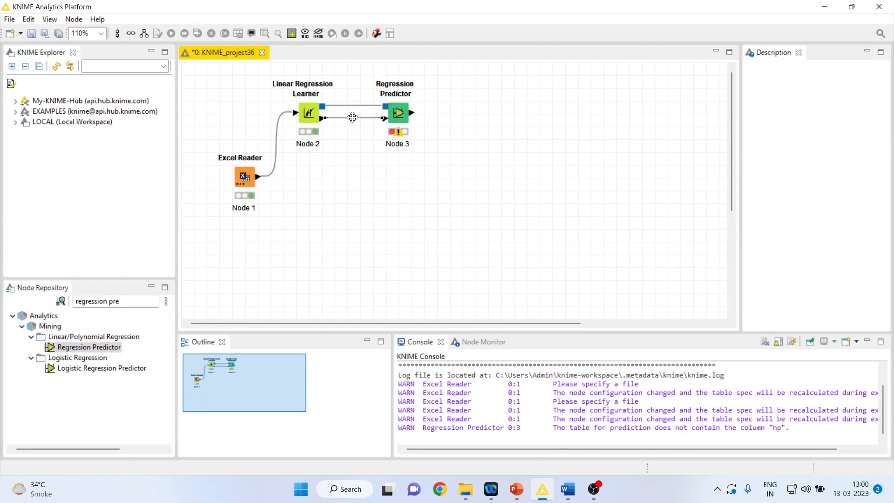
{"action": "key", "text": "Delete"}
{"action": "left_click", "coordinate": [492, 252]}
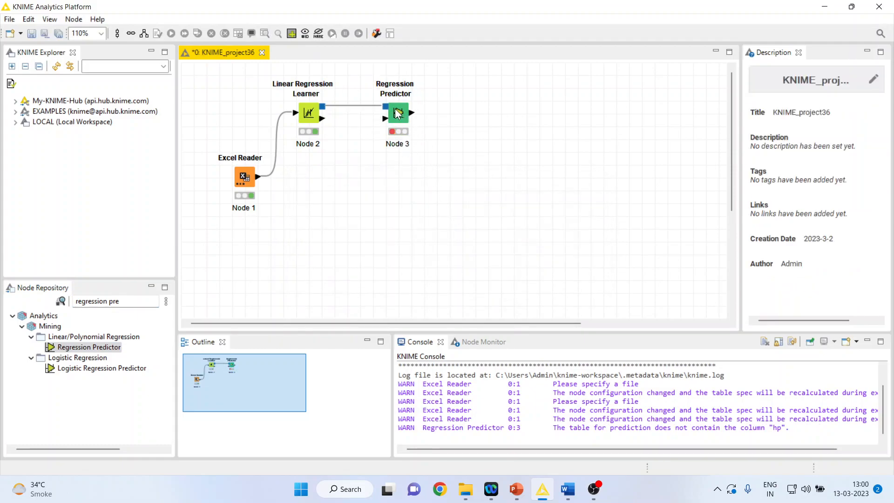
{"action": "left_click_drag", "start_coordinate": [397, 114], "coordinate": [397, 177]}
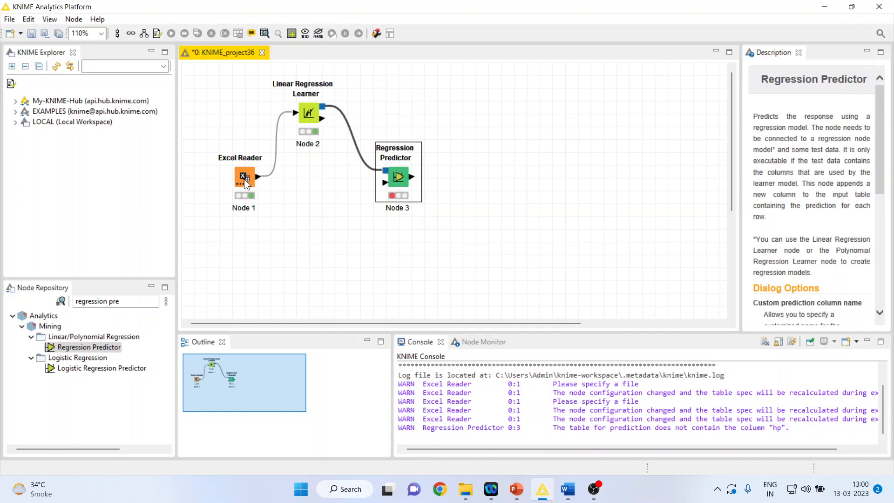
- Wire the Excel Reader's data output into the predictor's data input and open its configuration
{"action": "mouse_move", "coordinate": [245, 184]}
{"action": "left_mouse_down"}
{"action": "mouse_move", "coordinate": [245, 195]}
{"action": "mouse_move", "coordinate": [370, 194]}
{"action": "mouse_move", "coordinate": [384, 183]}
{"action": "left_mouse_up"}
{"action": "left_click", "coordinate": [487, 195]}
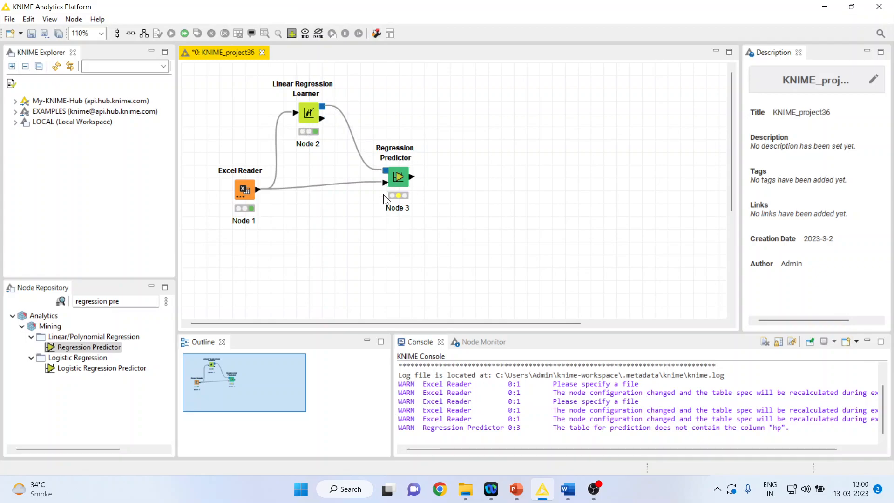
{"action": "right_click", "coordinate": [246, 200]}
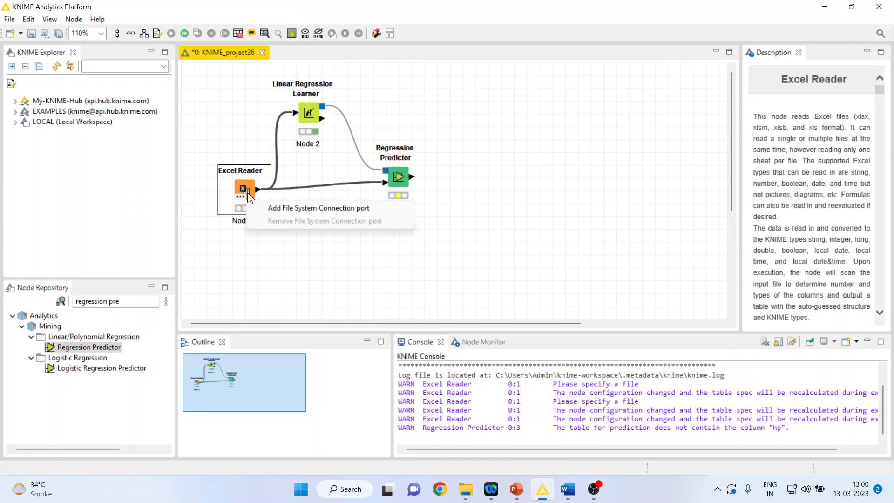
{"action": "left_click", "coordinate": [246, 194]}
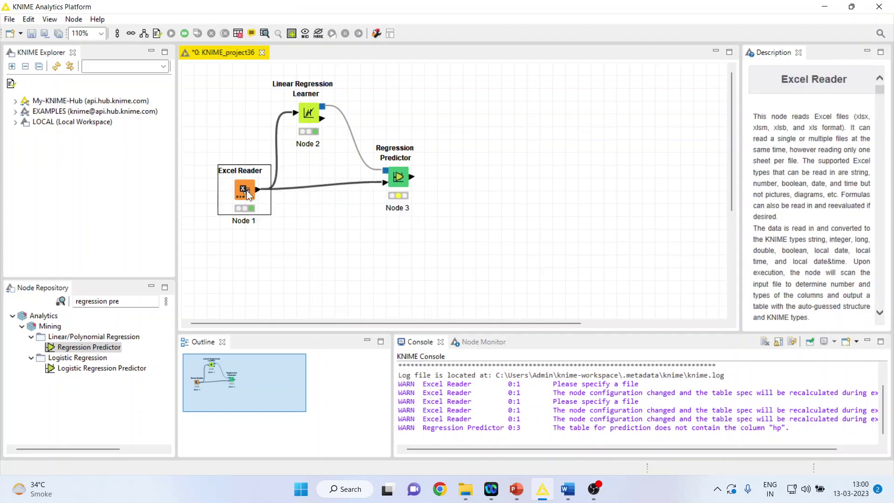
{"action": "left_click", "coordinate": [402, 181]}
{"action": "right_click", "coordinate": [402, 181]}
{"action": "left_click", "coordinate": [439, 188]}
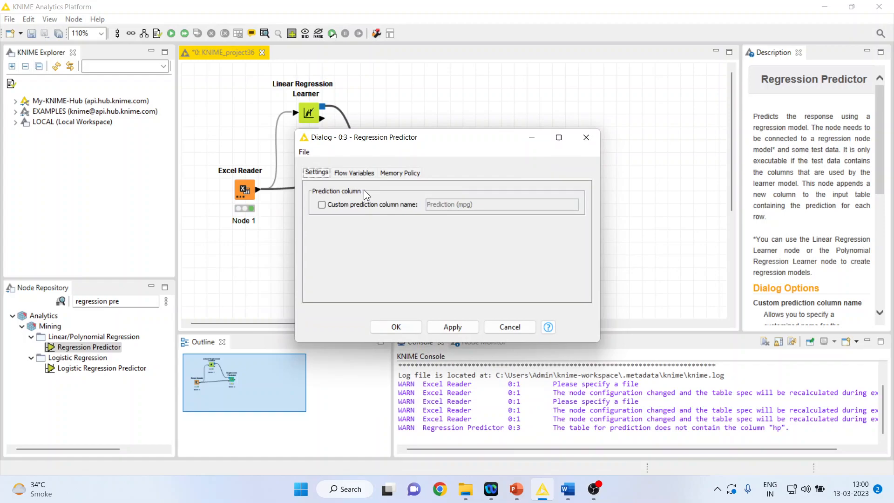
- Enable the custom column name Prediction (mpg), execute the predictor, and view its predicted data
{"action": "left_click", "coordinate": [322, 205]}
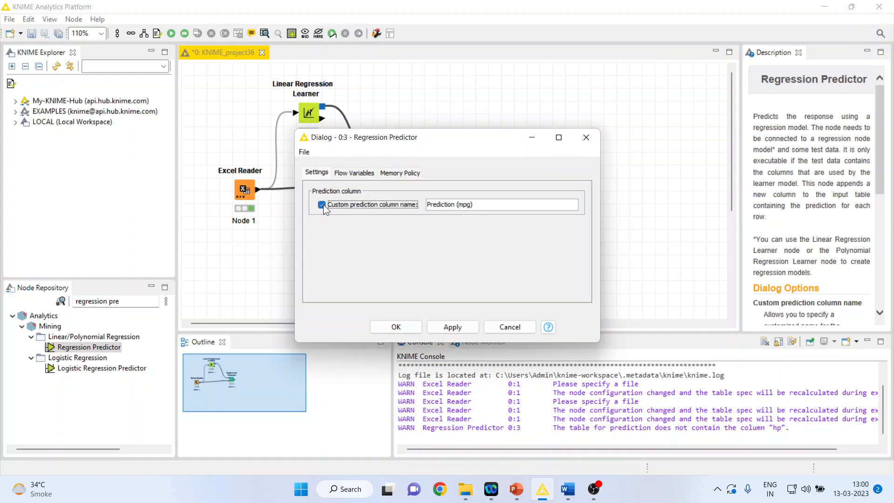
{"action": "left_click", "coordinate": [396, 327]}
{"action": "right_click", "coordinate": [396, 180]}
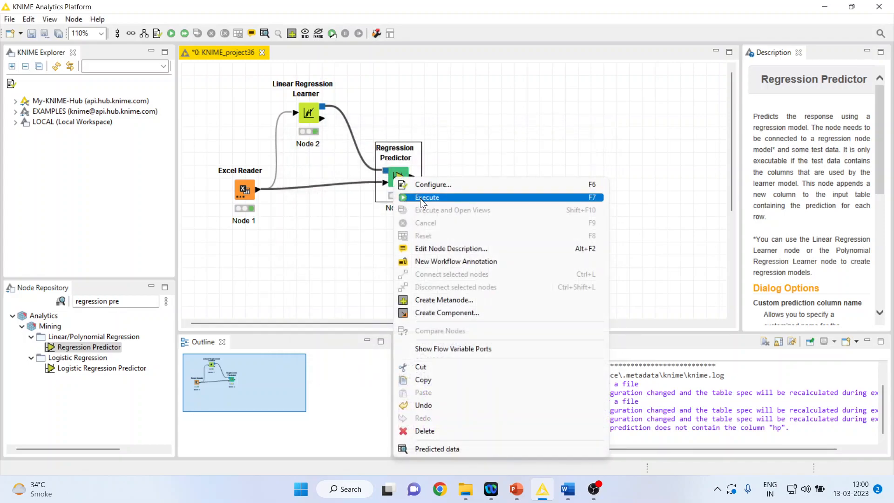
{"action": "left_click", "coordinate": [420, 198]}
{"action": "right_click", "coordinate": [396, 178]}
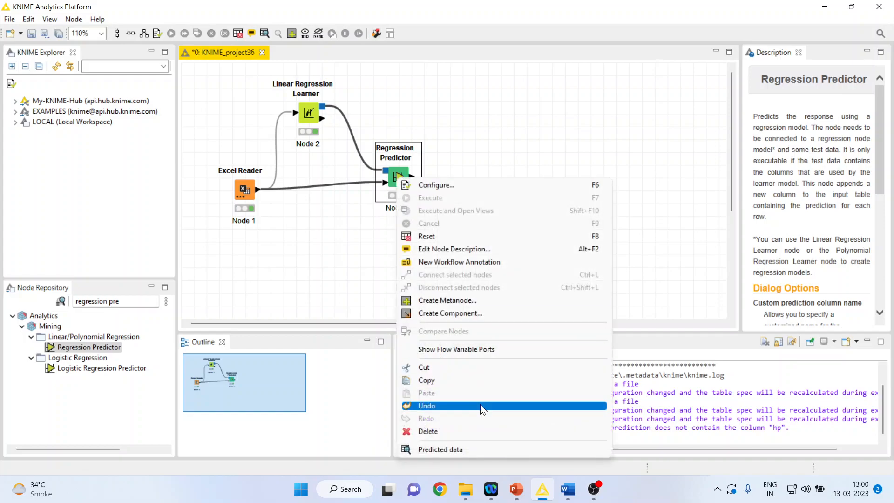
{"action": "left_click", "coordinate": [480, 450]}
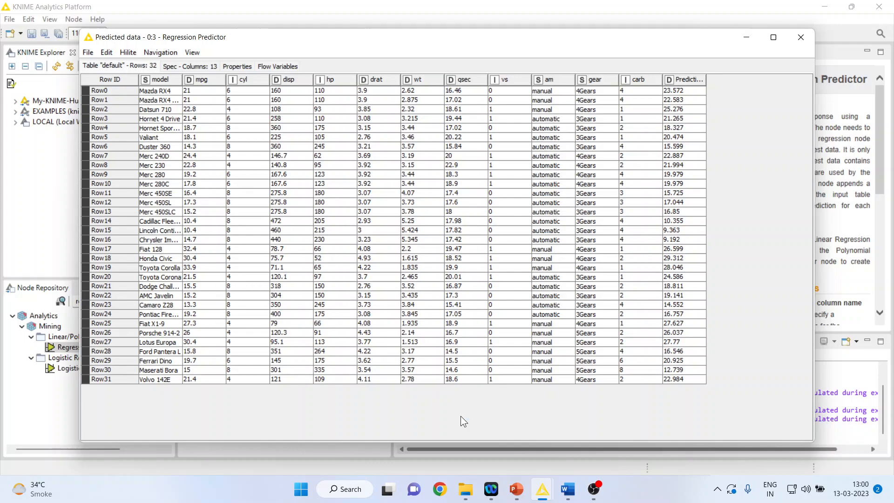
- Compare the mpg column with Prediction (mpg) row by row, then close the table
{"action": "left_click_drag", "start_coordinate": [205, 92], "coordinate": [200, 380]}
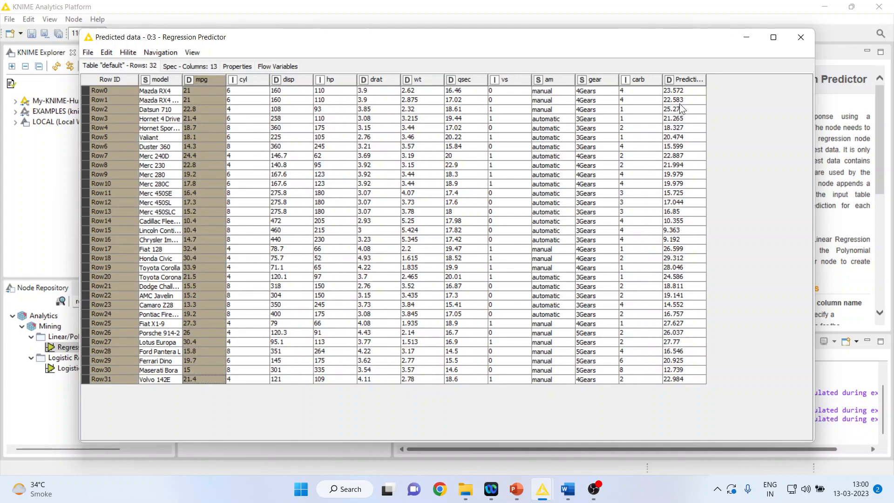
{"action": "left_click_drag", "start_coordinate": [680, 92], "coordinate": [676, 376]}
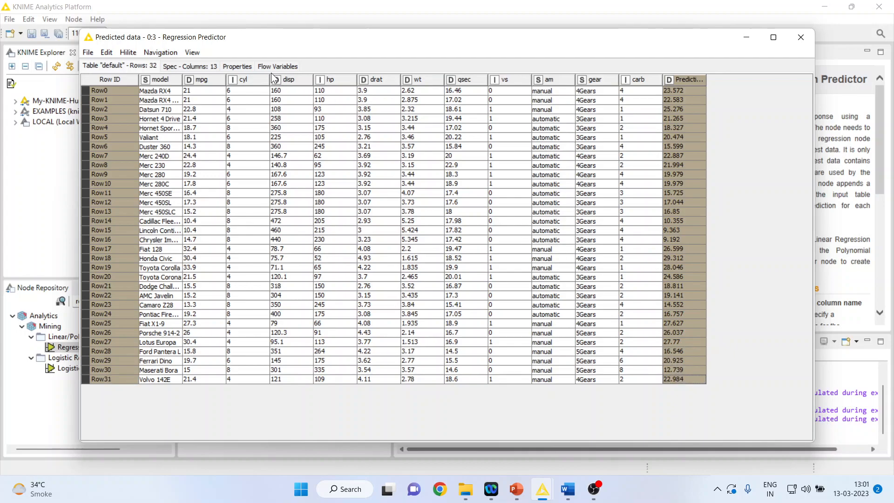
{"action": "left_click", "coordinate": [194, 92]}
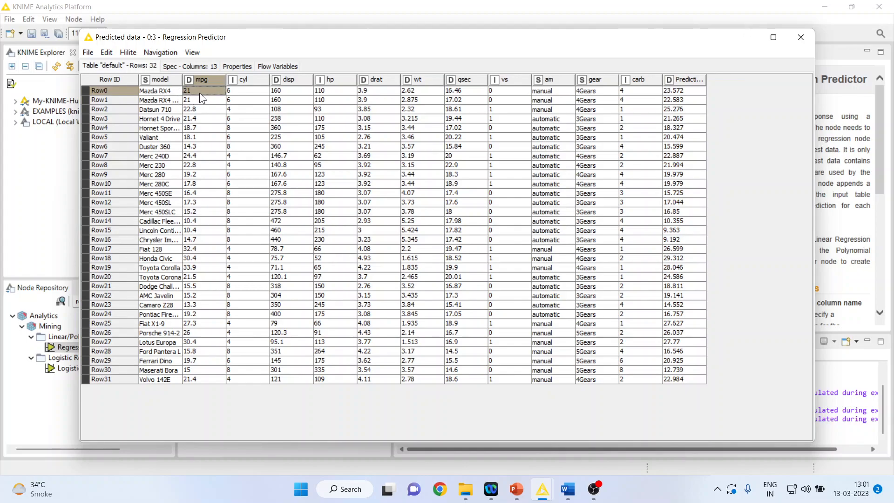
{"action": "left_click", "coordinate": [683, 91]}
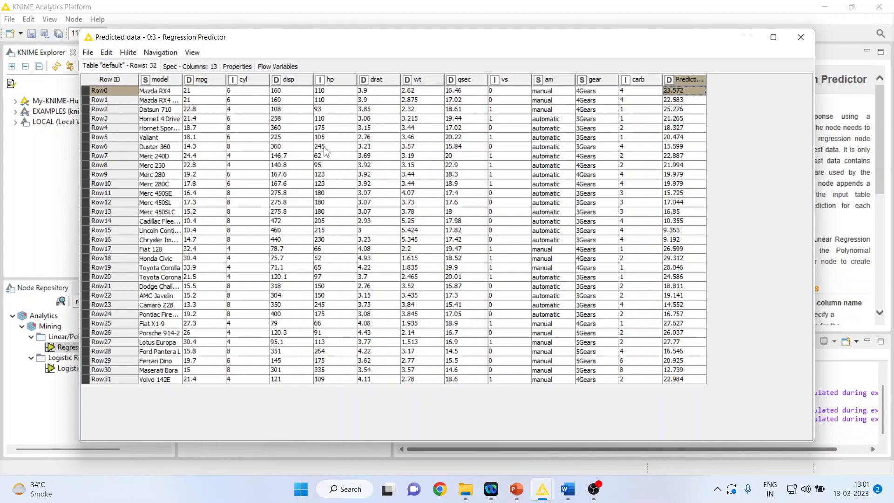
{"action": "left_click_drag", "start_coordinate": [195, 131], "coordinate": [198, 143]}
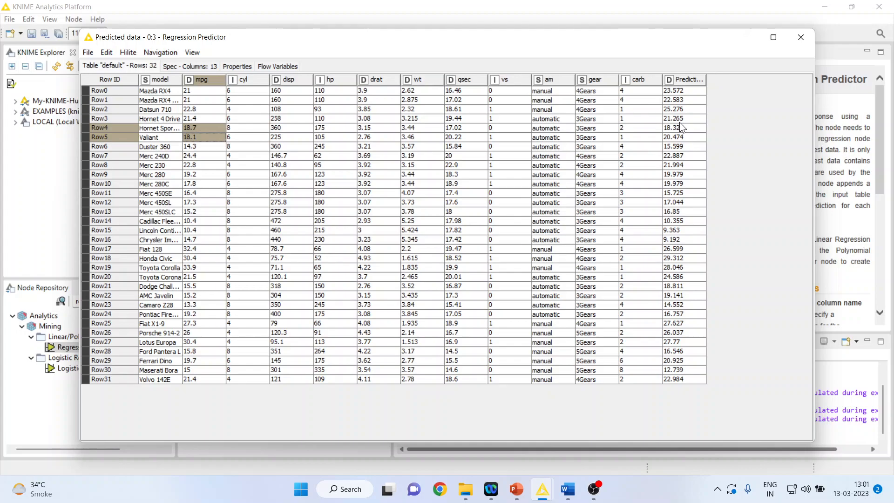
{"action": "left_click", "coordinate": [800, 38]}
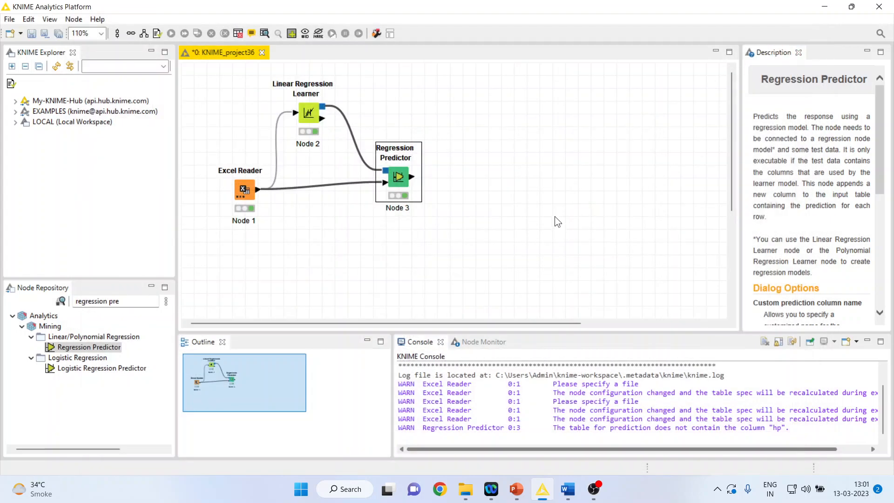
- Switch to PowerPoint and display slide 3, the closing Thank You slide with contact details
{"action": "mouse_move", "coordinate": [516, 489]}
{"action": "left_click", "coordinate": [556, 447]}
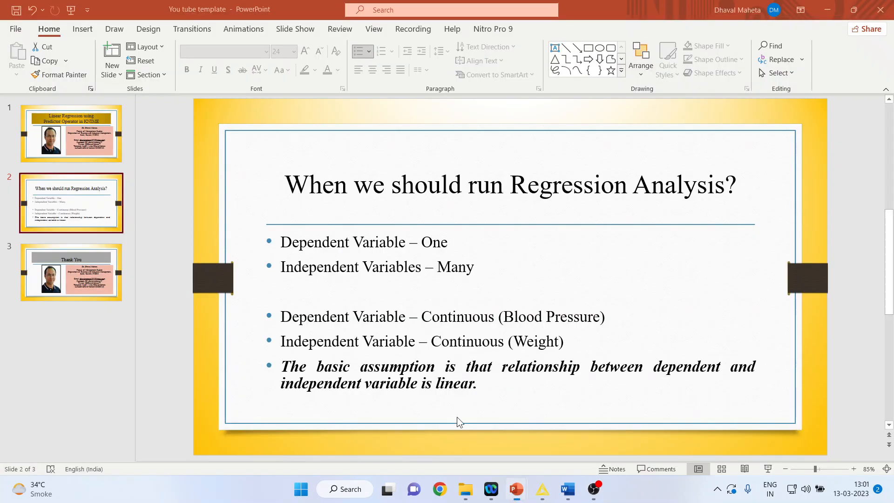
{"action": "left_click", "coordinate": [79, 294]}
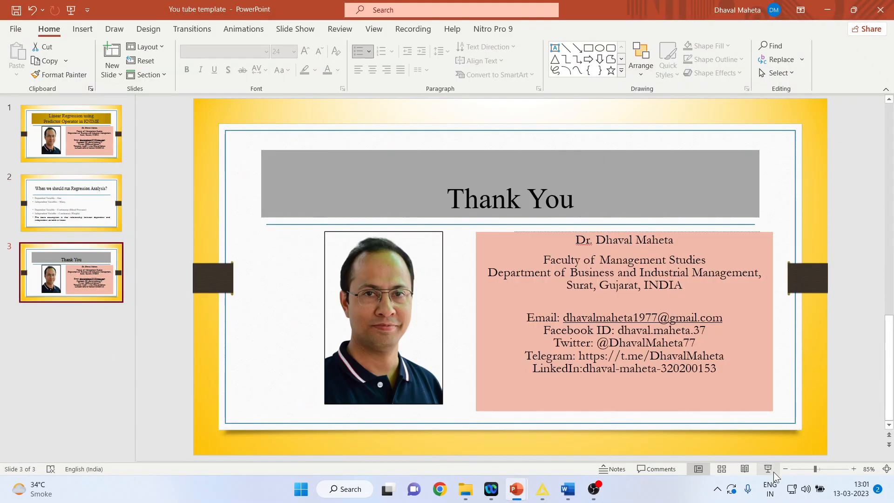